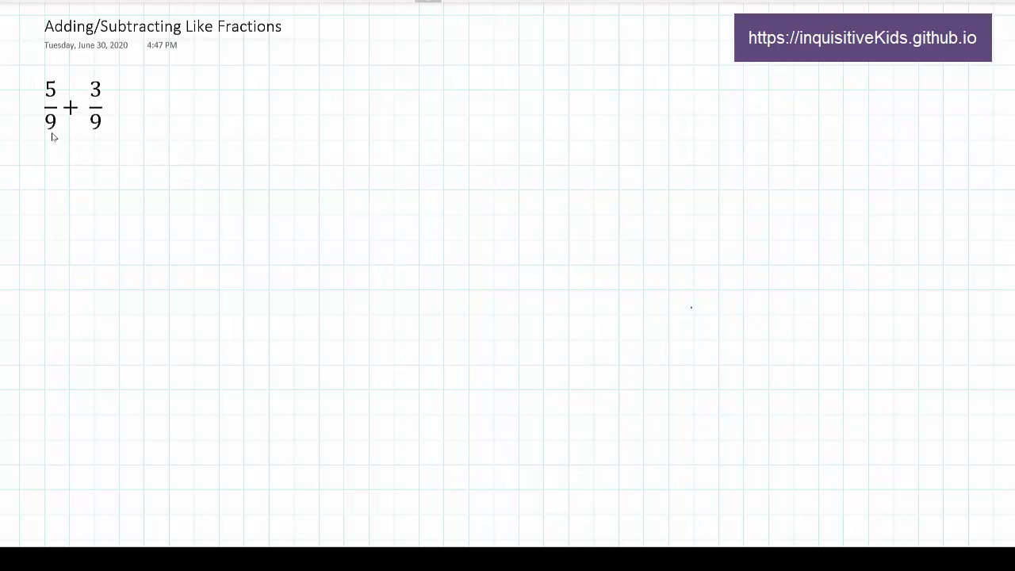
- Underline the typed 5/9 + 3/9 problem with the pen
drag(41, 136, 103, 135)
key(ctrl+z)
- Hand-write the example 5/8 + 3/9 near the page centre, then pick red ink
mouse_move(344, 136)
mouse_down()
mouse_move(357, 147)
mouse_move(355, 120)
mouse_up()
mouse_move(327, 155)
mouse_down()
mouse_move(375, 155)
mouse_move(349, 200)
mouse_up()
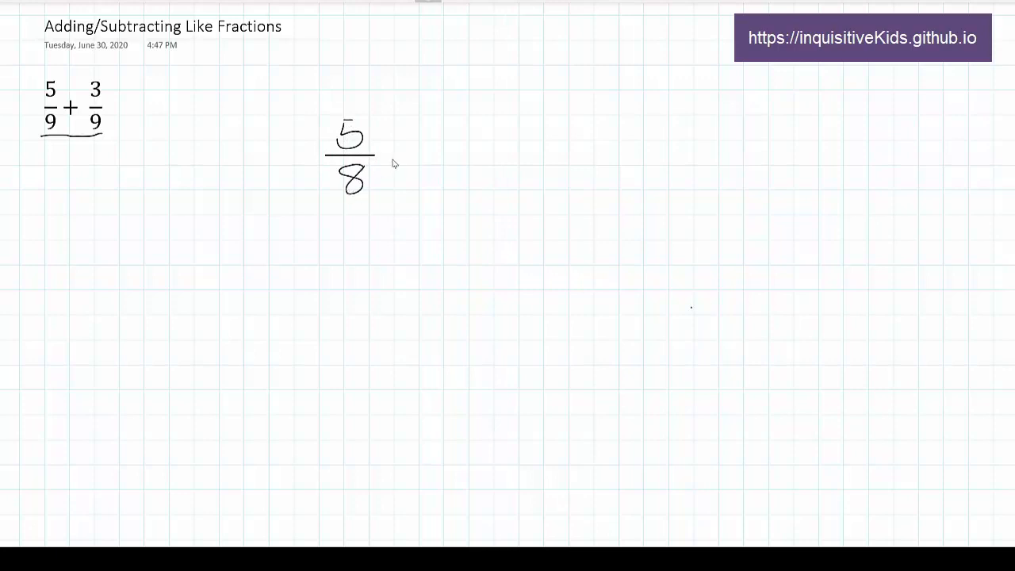
mouse_move(385, 151)
mouse_down()
mouse_move(415, 147)
mouse_move(399, 173)
mouse_up()
mouse_move(432, 120)
mouse_down()
mouse_move(435, 151)
mouse_move(476, 149)
mouse_move(454, 215)
mouse_up()
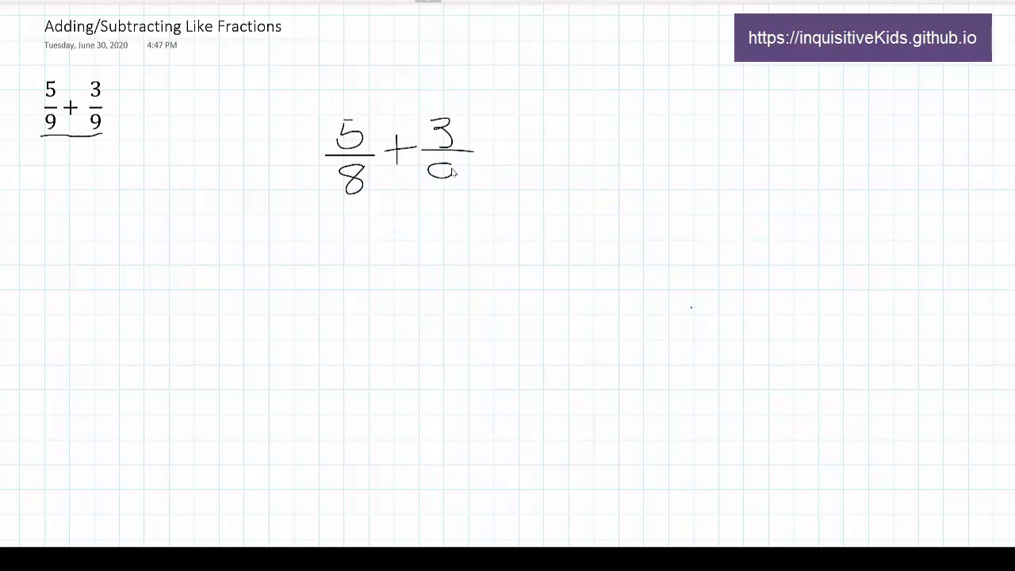
click(456, 4)
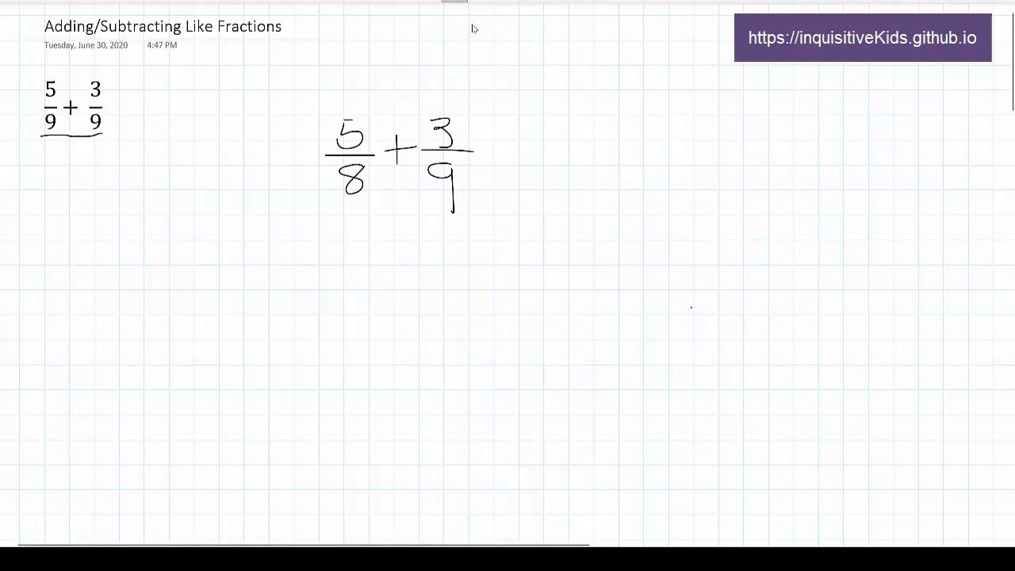
- Cross out the handwritten 5/8 + 3/9 example with a red stroke
drag(502, 77, 389, 176)
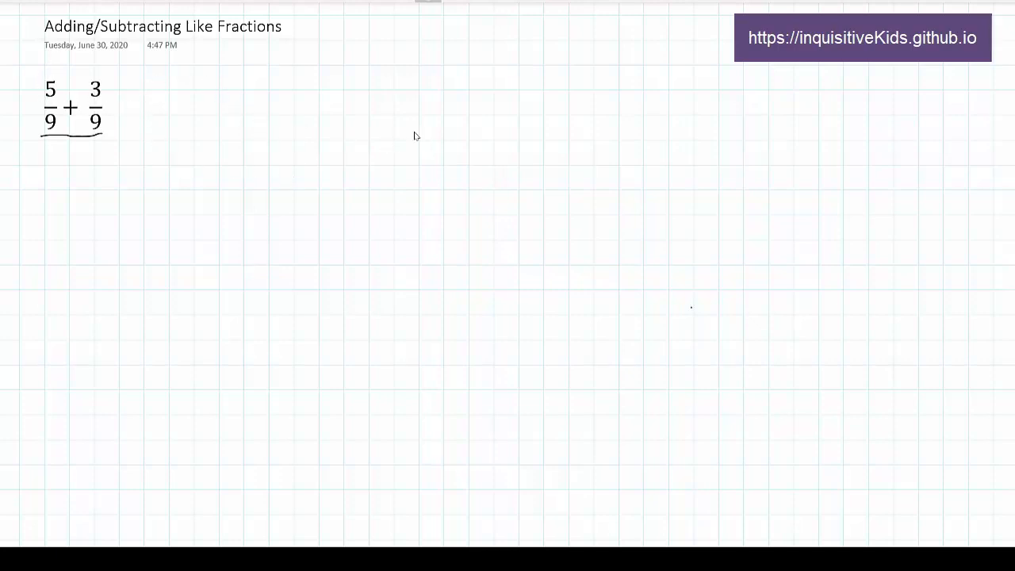
mouse_move(394, 136)
mouse_down()
mouse_move(441, 128)
mouse_move(420, 179)
mouse_move(438, 125)
mouse_up()
drag(379, 192, 483, 194)
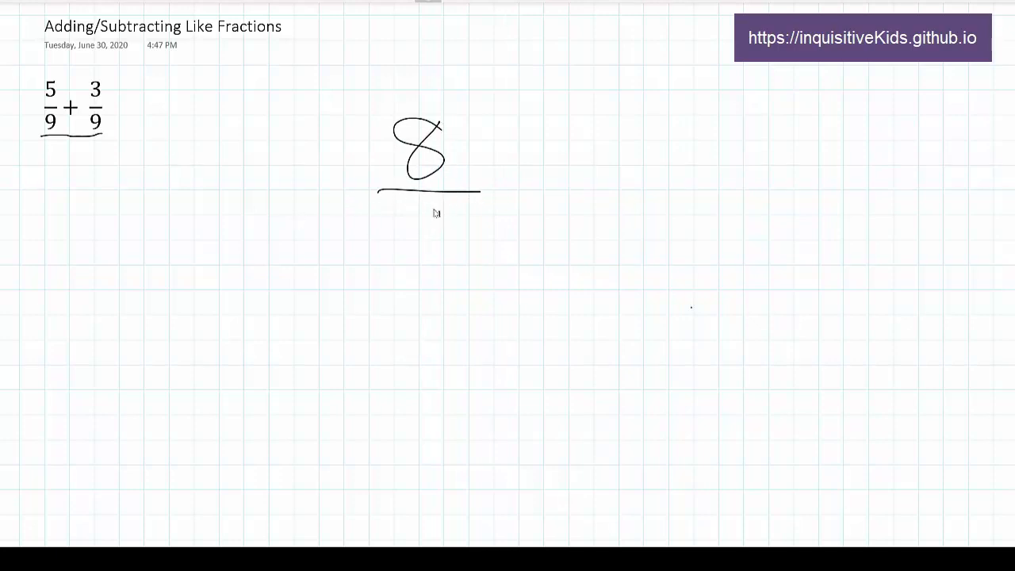
drag(441, 213, 443, 278)
key(ctrl+z)
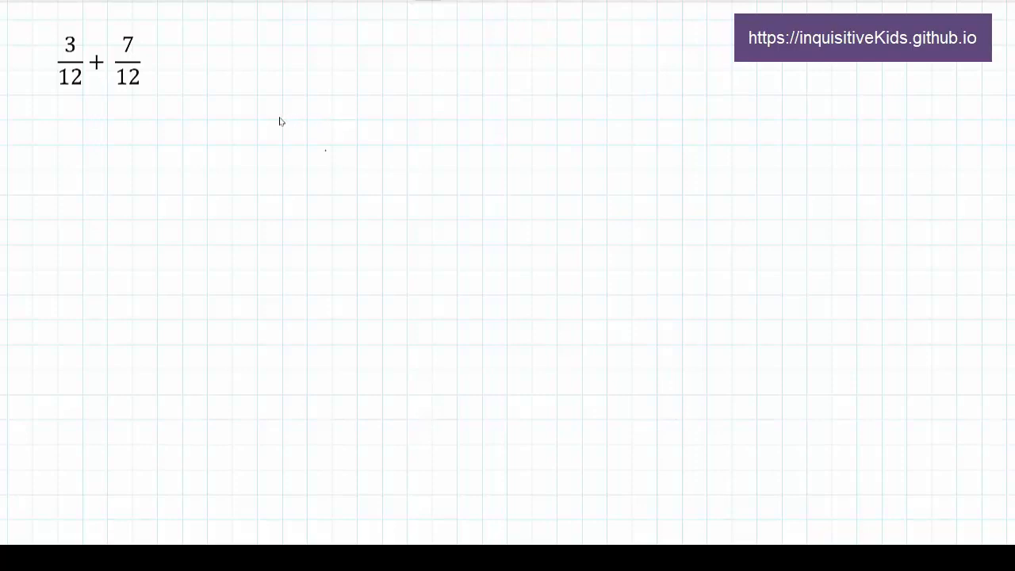
- Ink = 10/12 beneath the typed 3/12 + 7/12 problem
drag(19, 119, 25, 124)
mouse_move(45, 122)
mouse_down()
mouse_move(81, 121)
mouse_move(52, 143)
mouse_move(86, 147)
mouse_move(66, 126)
mouse_up()
mouse_move(54, 97)
mouse_down()
mouse_move(54, 111)
mouse_move(64, 101)
mouse_up()
- Ink the simplified result = 5/6 below 10/12
drag(17, 167, 27, 172)
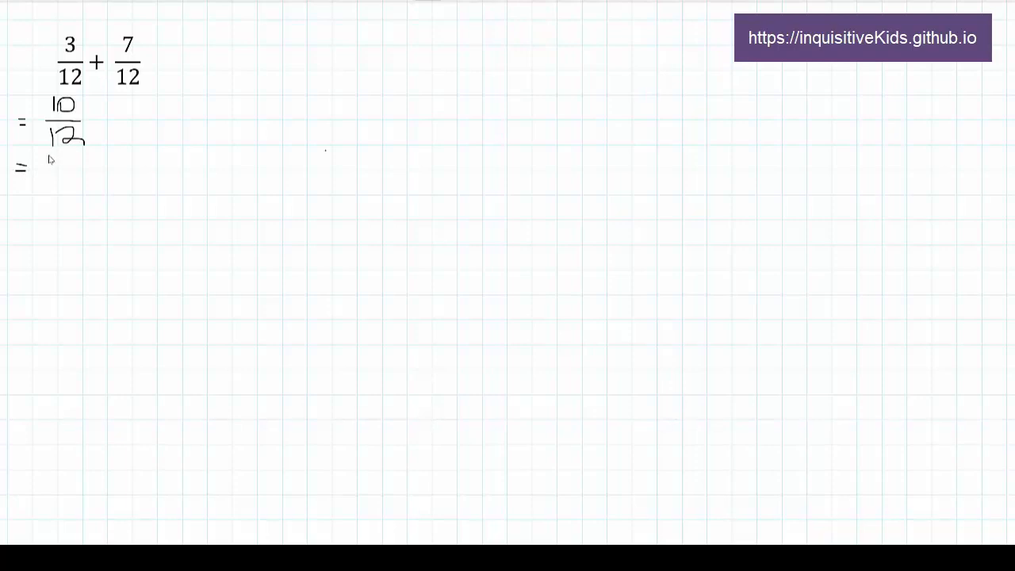
mouse_move(51, 154)
mouse_down()
mouse_move(46, 171)
mouse_move(63, 152)
mouse_move(68, 176)
mouse_move(46, 198)
mouse_move(52, 208)
mouse_up()
- Ink a large 5/6 in the centre of the page
drag(335, 121, 338, 179)
drag(337, 142, 361, 141)
drag(301, 212, 428, 187)
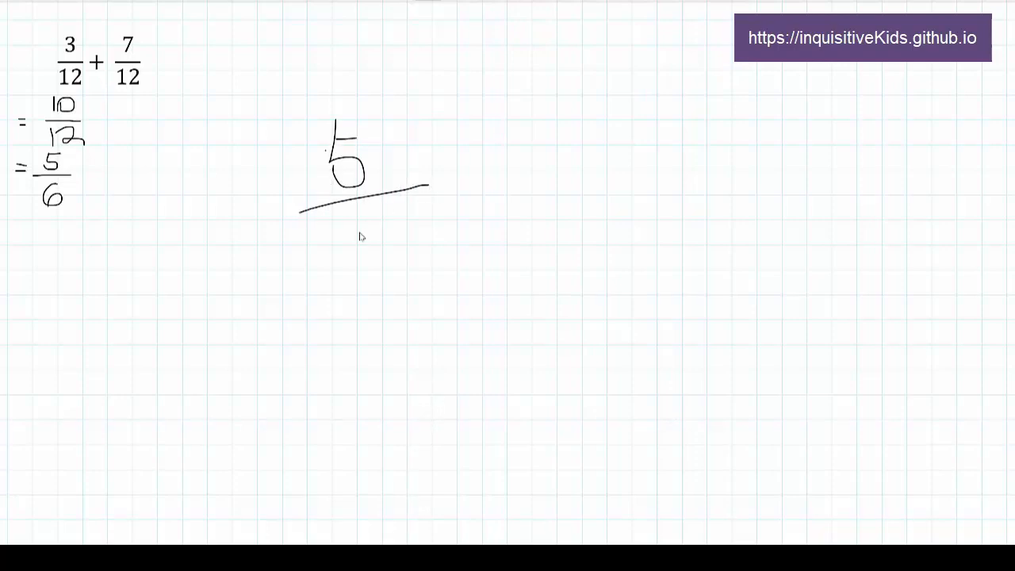
mouse_move(367, 211)
mouse_down()
mouse_move(373, 246)
mouse_move(335, 274)
mouse_up()
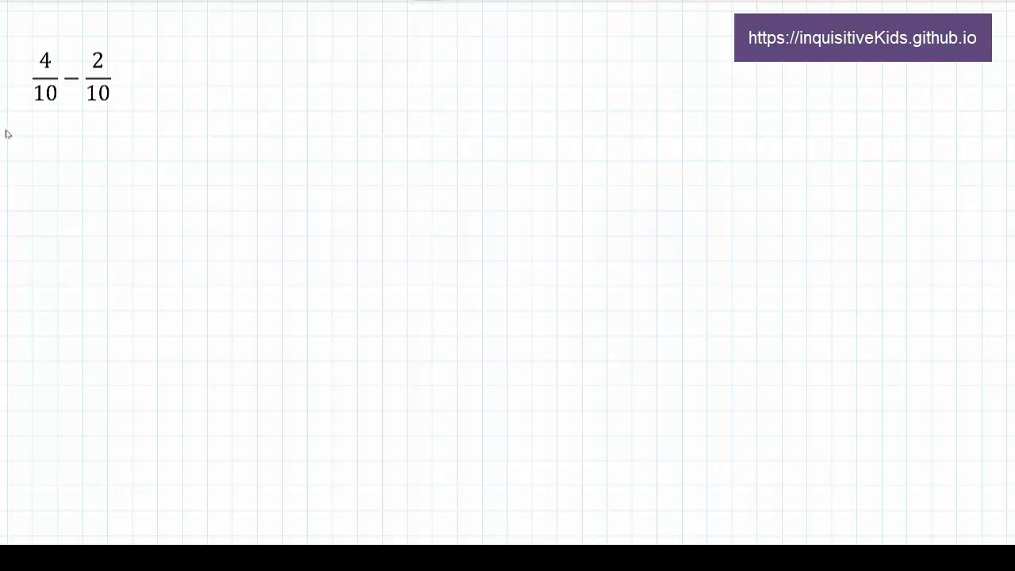
- Ink = 2/10 and a second equals sign beneath 4/10 − 2/10
mouse_move(9, 131)
mouse_down()
mouse_move(27, 131)
mouse_move(27, 142)
mouse_move(82, 133)
mouse_move(54, 162)
mouse_move(68, 141)
mouse_up()
drag(58, 116, 81, 131)
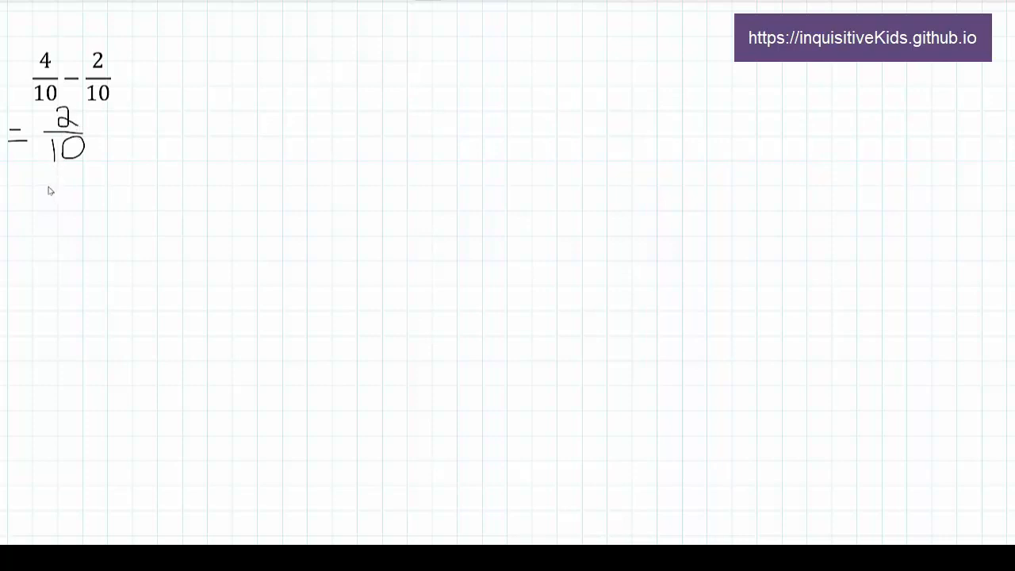
mouse_move(6, 184)
mouse_down()
mouse_move(22, 193)
mouse_move(60, 186)
mouse_move(35, 208)
mouse_move(40, 222)
mouse_move(60, 197)
mouse_up()
- Ink a large 1/5 mid-page, then an equals sign under 5/14 − 3/14
mouse_move(349, 92)
mouse_down()
mouse_move(353, 118)
mouse_move(402, 119)
mouse_up()
mouse_move(353, 143)
mouse_down()
mouse_move(353, 183)
mouse_move(373, 145)
mouse_up()
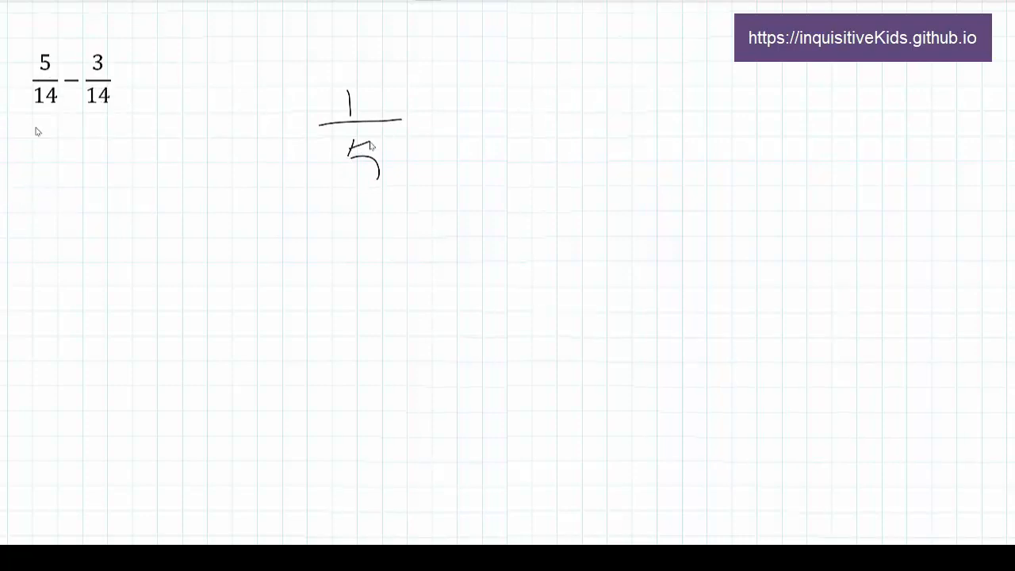
drag(11, 130, 21, 137)
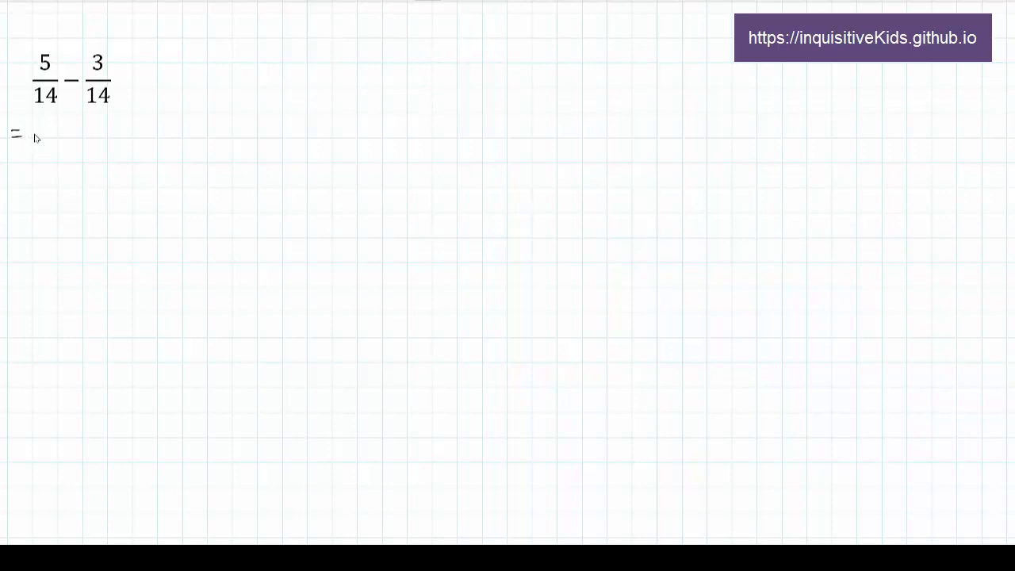
- Ink the result fraction 2/14 beneath 5/14 − 3/14
drag(32, 135, 53, 136)
mouse_move(35, 142)
mouse_down()
mouse_move(35, 155)
mouse_move(53, 151)
mouse_move(46, 157)
mouse_up()
drag(32, 119, 45, 126)
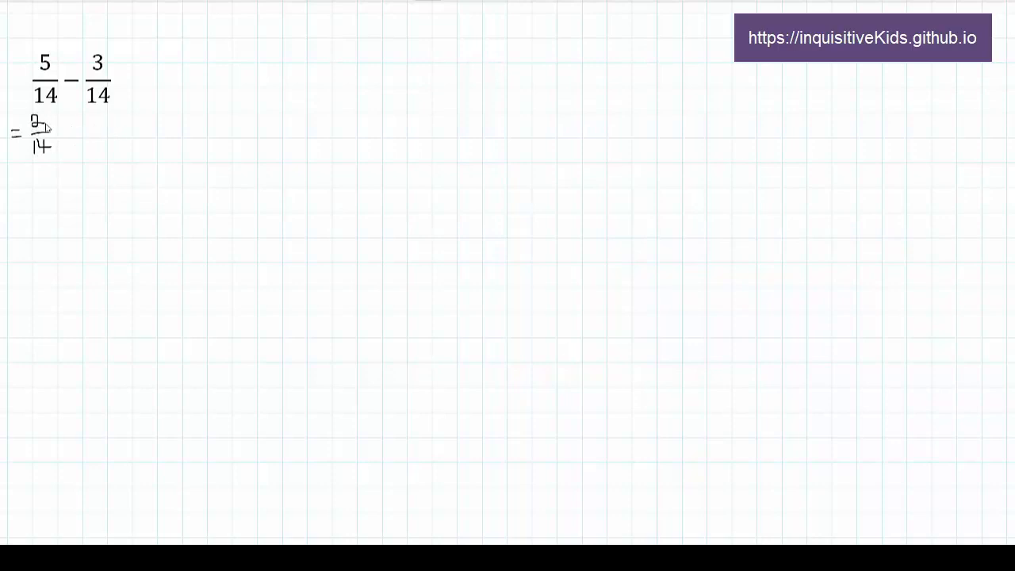